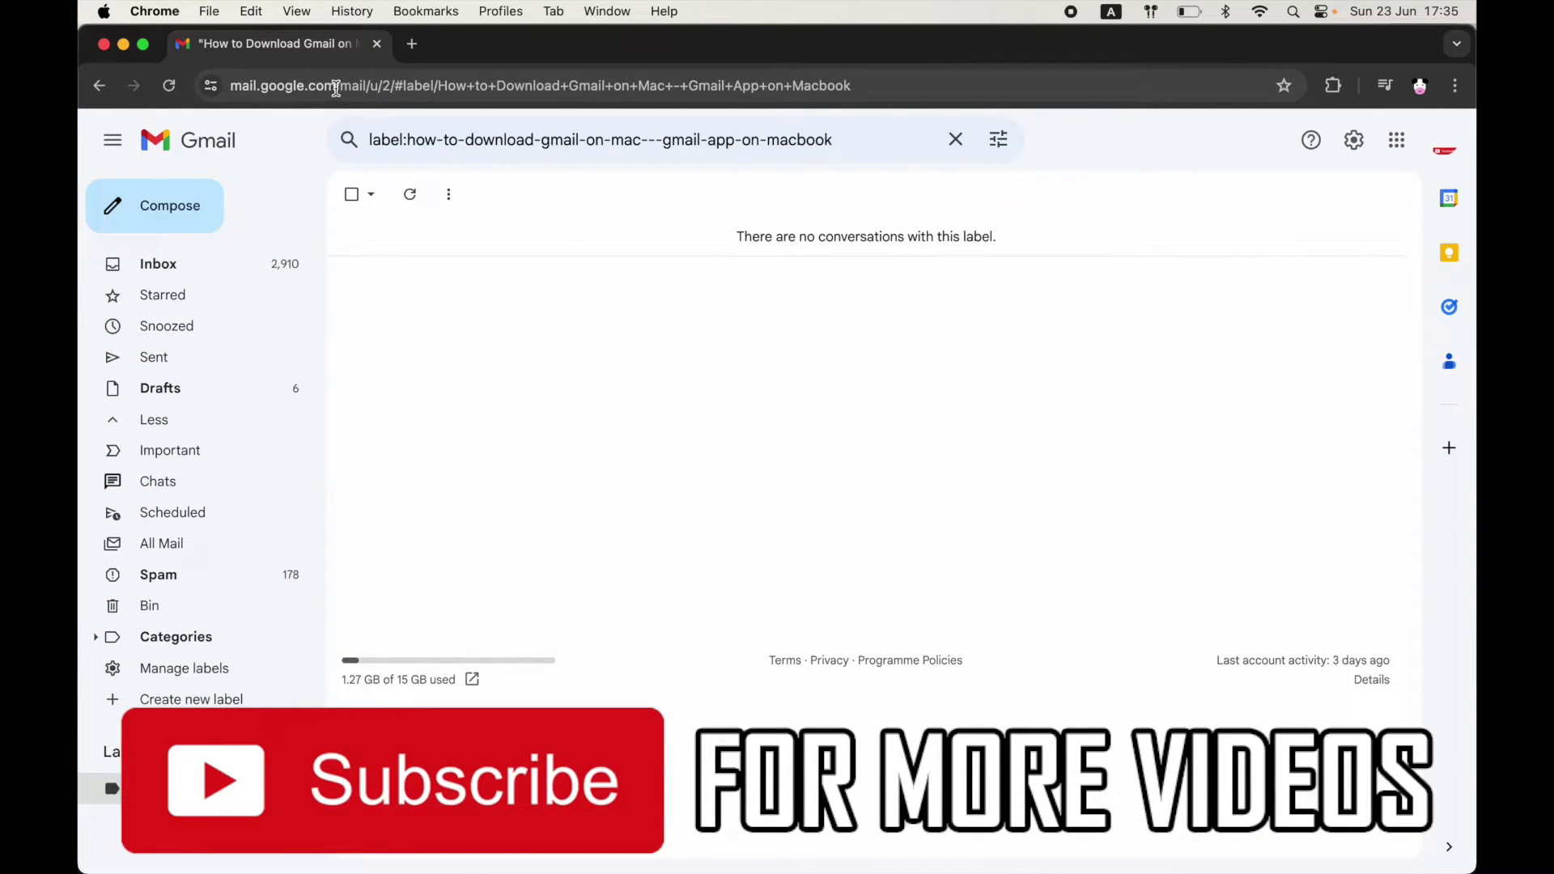
Bring up Chrome's 'Install page as app' prompt for the Gmail page via Save and Share.
drag(338, 85, 225, 86)
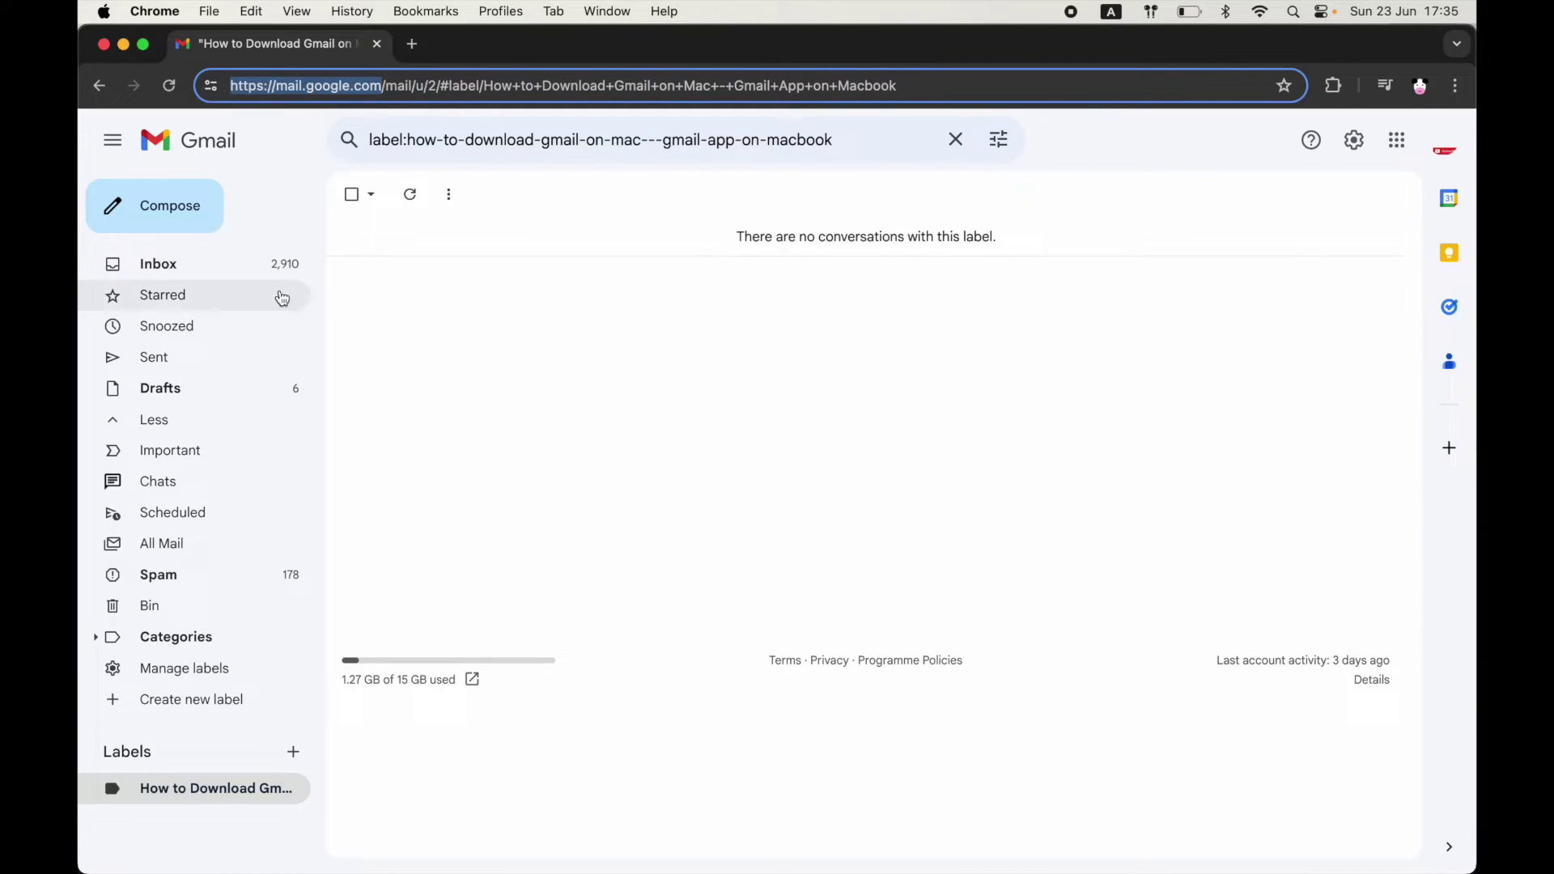
click(1150, 198)
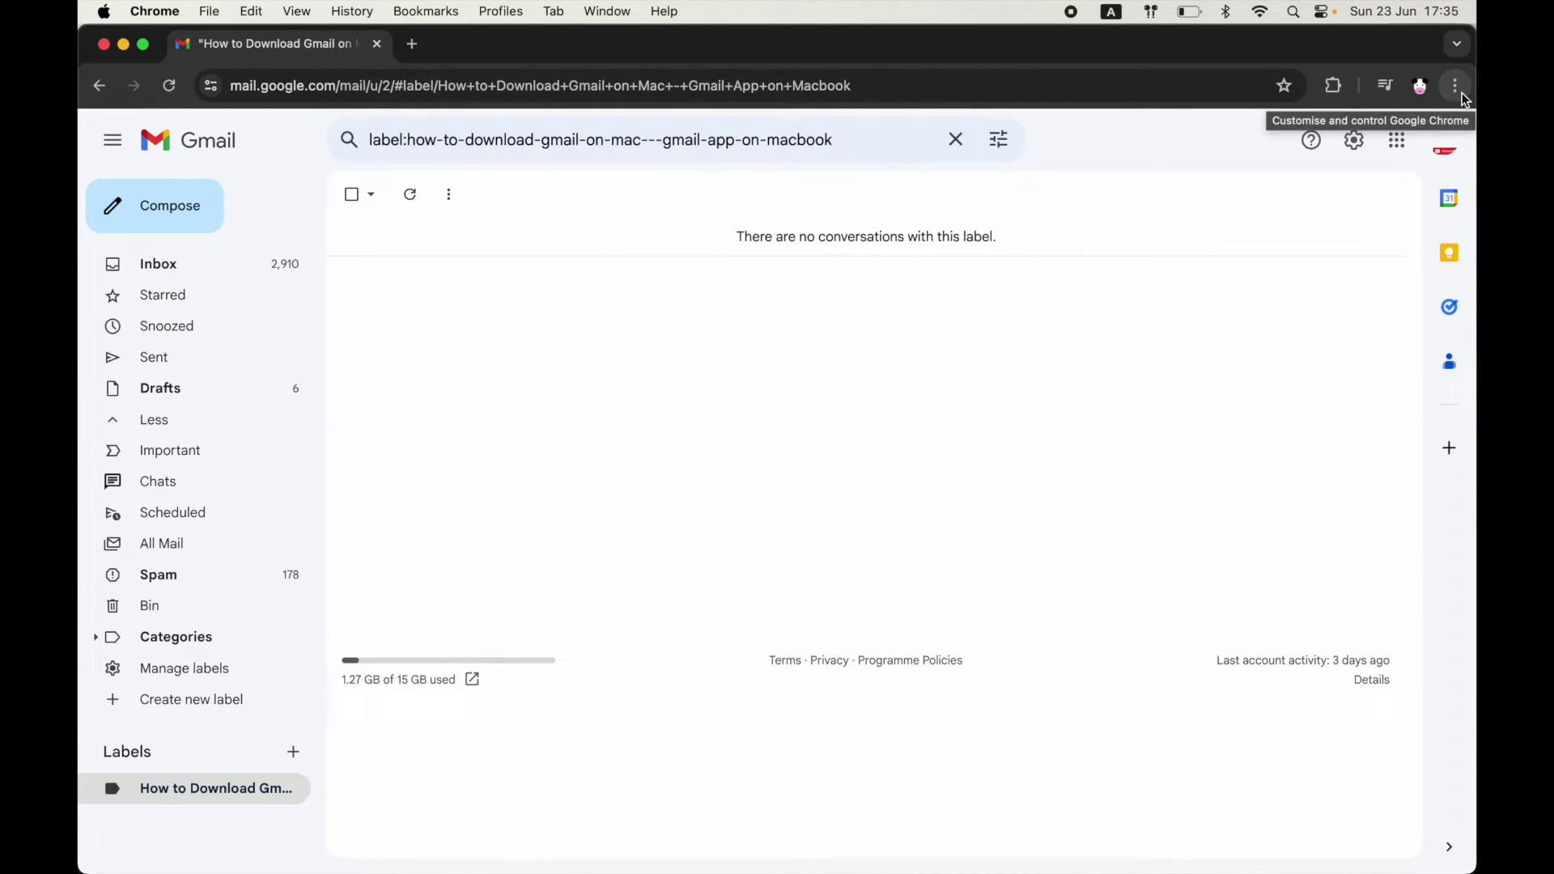
click(1456, 86)
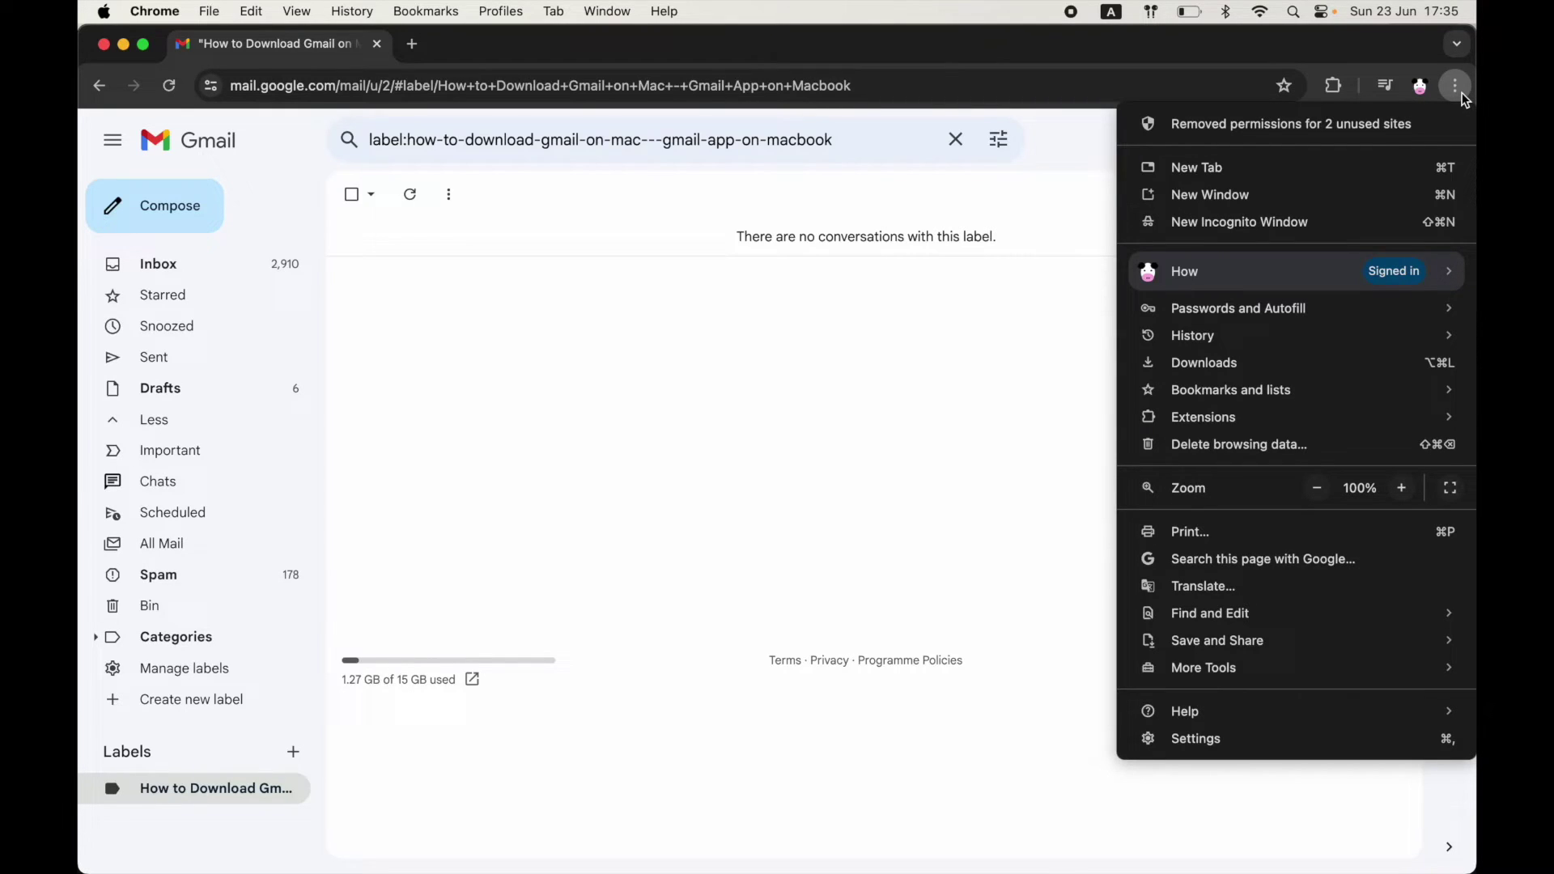
mouse_move(1216, 640)
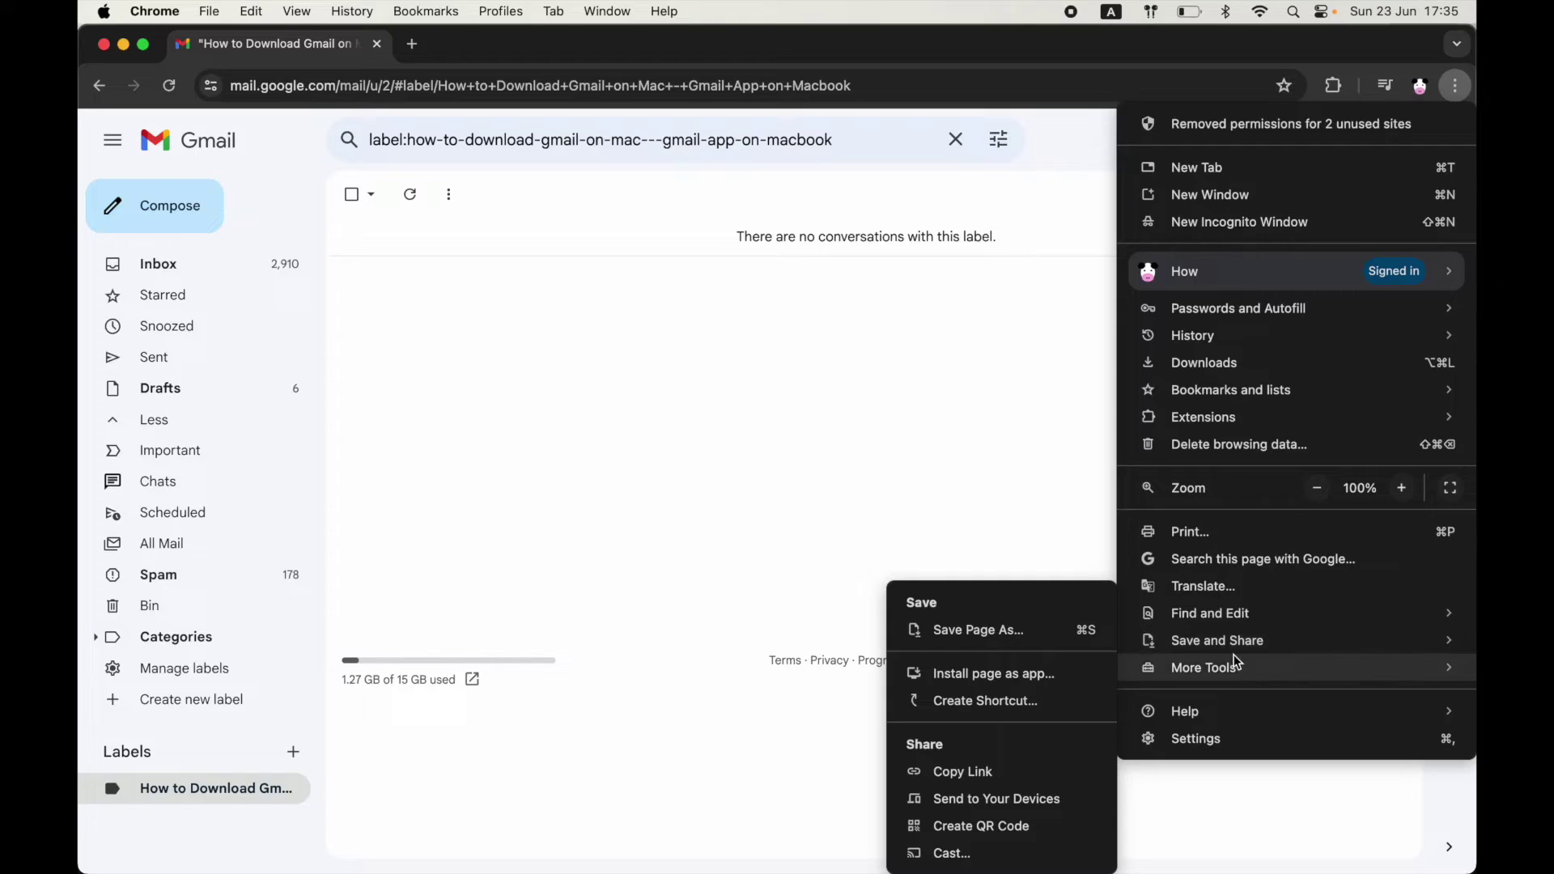
click(1096, 683)
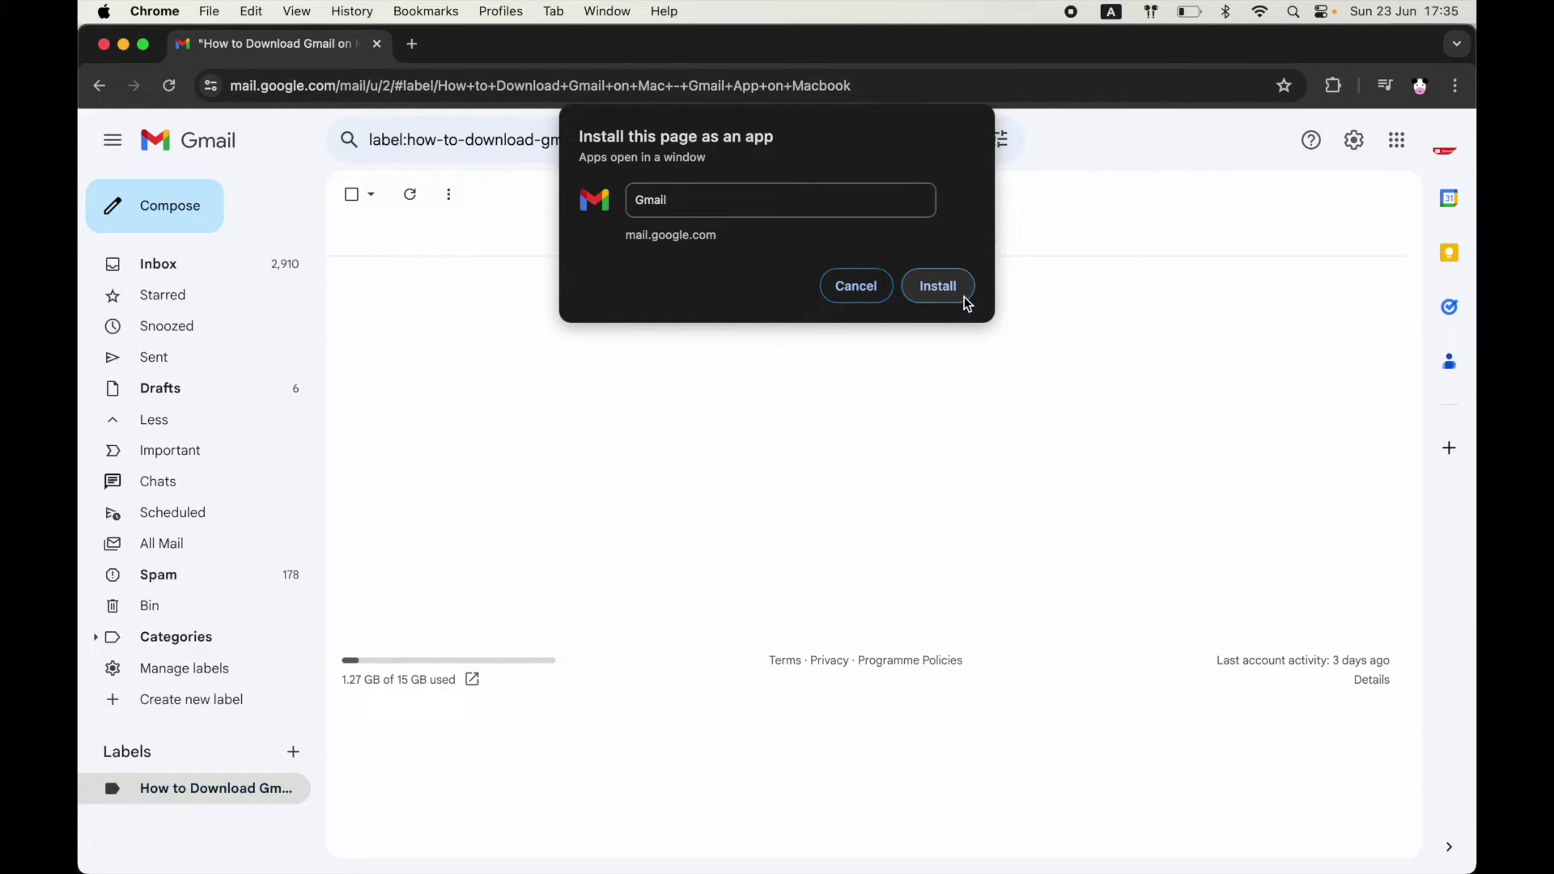
Confirm installing Gmail as an app and set its Dock icon to Keep in Dock.
click(938, 285)
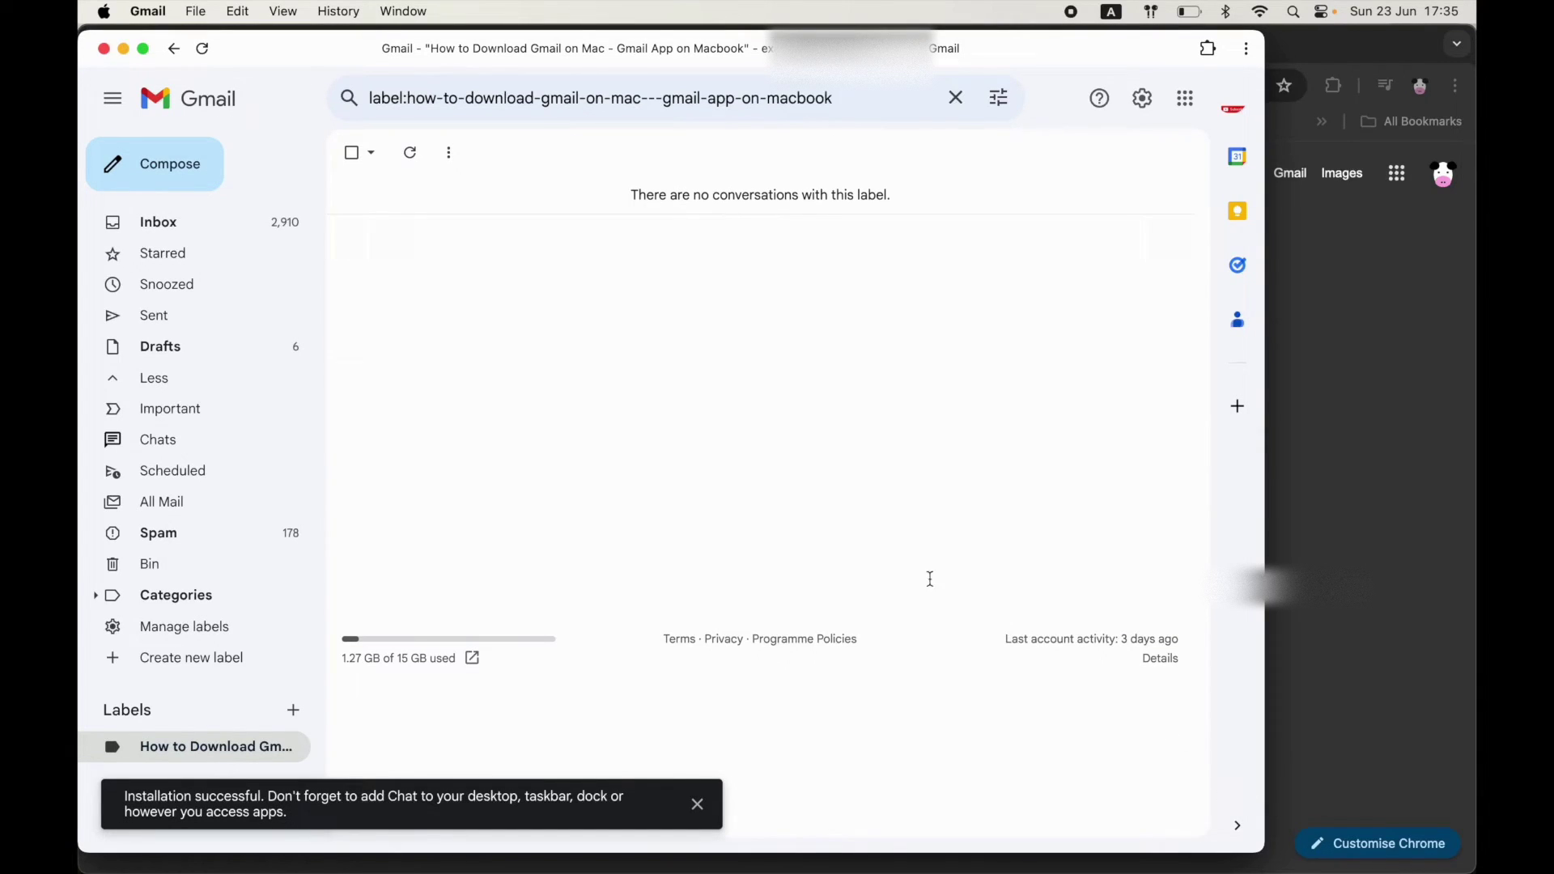
mouse_move(1037, 798)
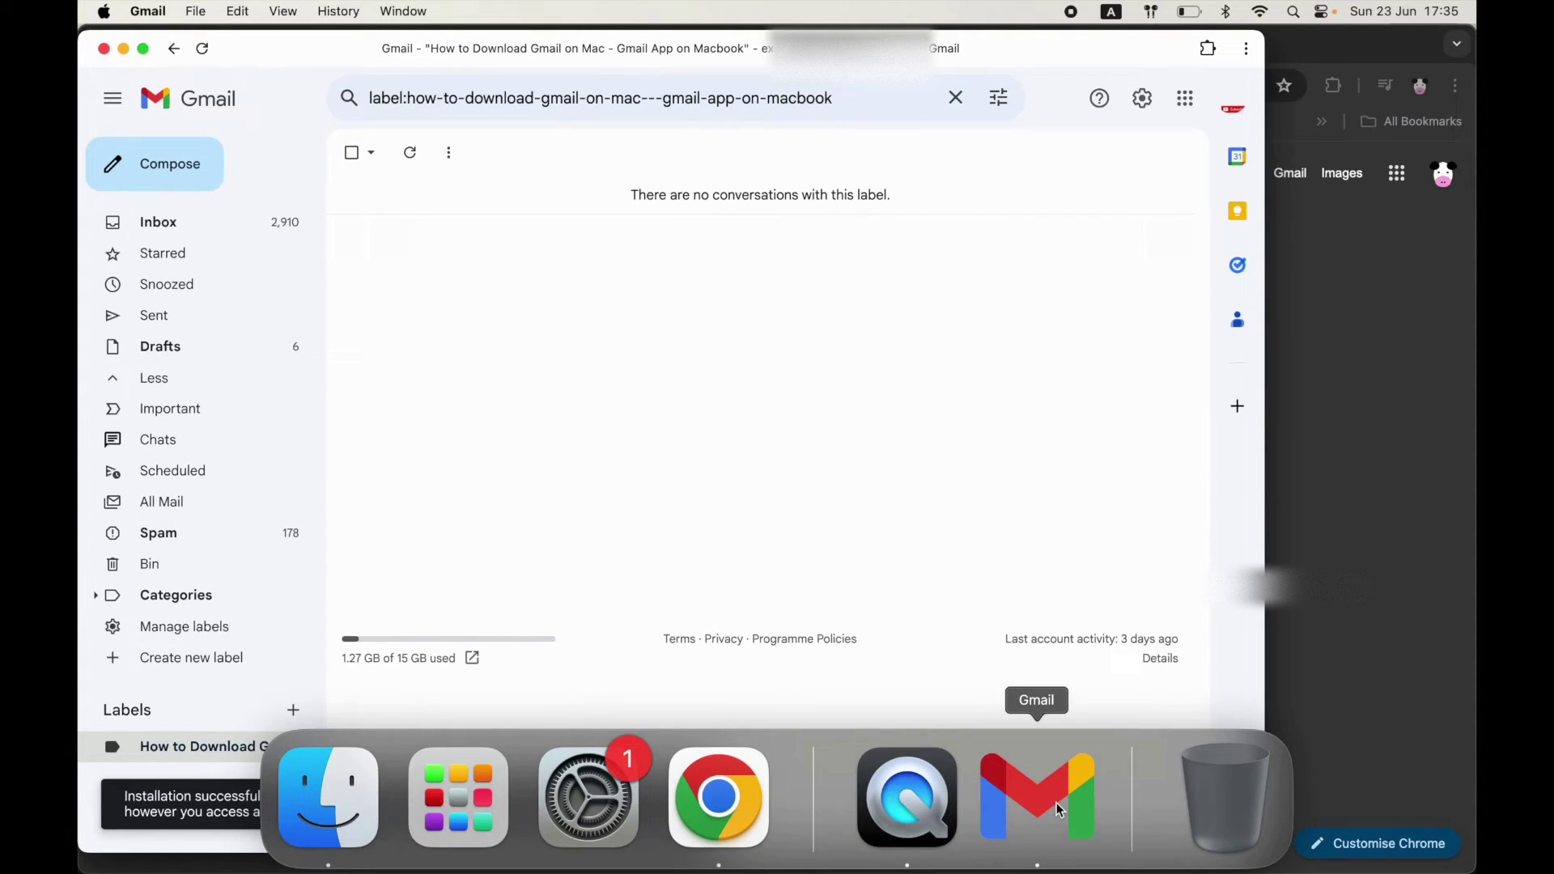
right_click(1047, 793)
mouse_move(795, 619)
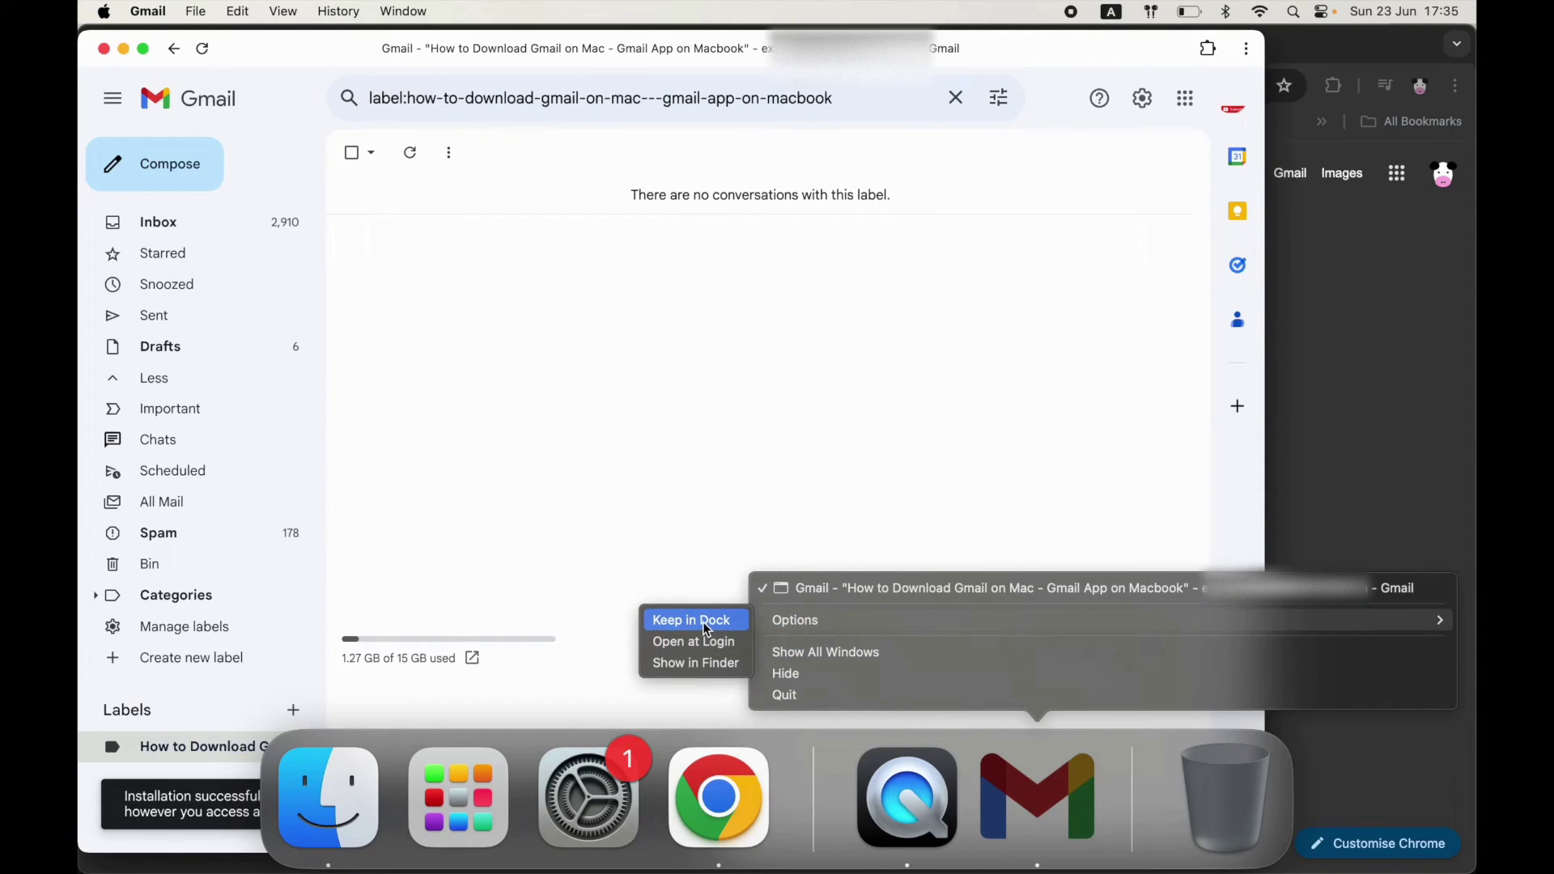
click(704, 622)
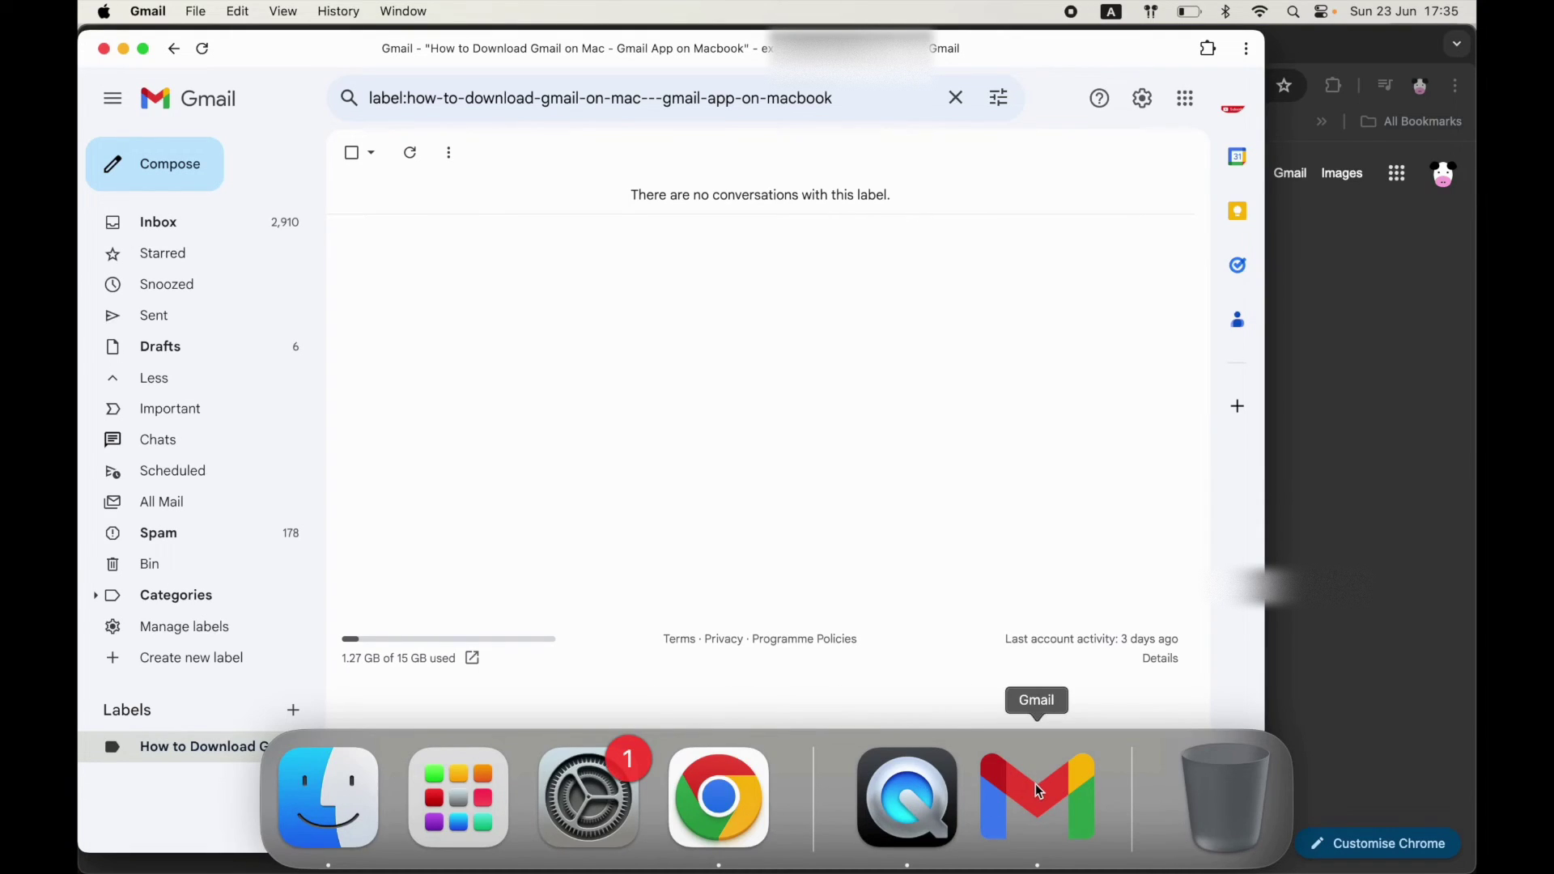
Close the Gmail and Chrome windows, remove Gmail from the Dock, and show Launchpad listing Gmail.
click(106, 49)
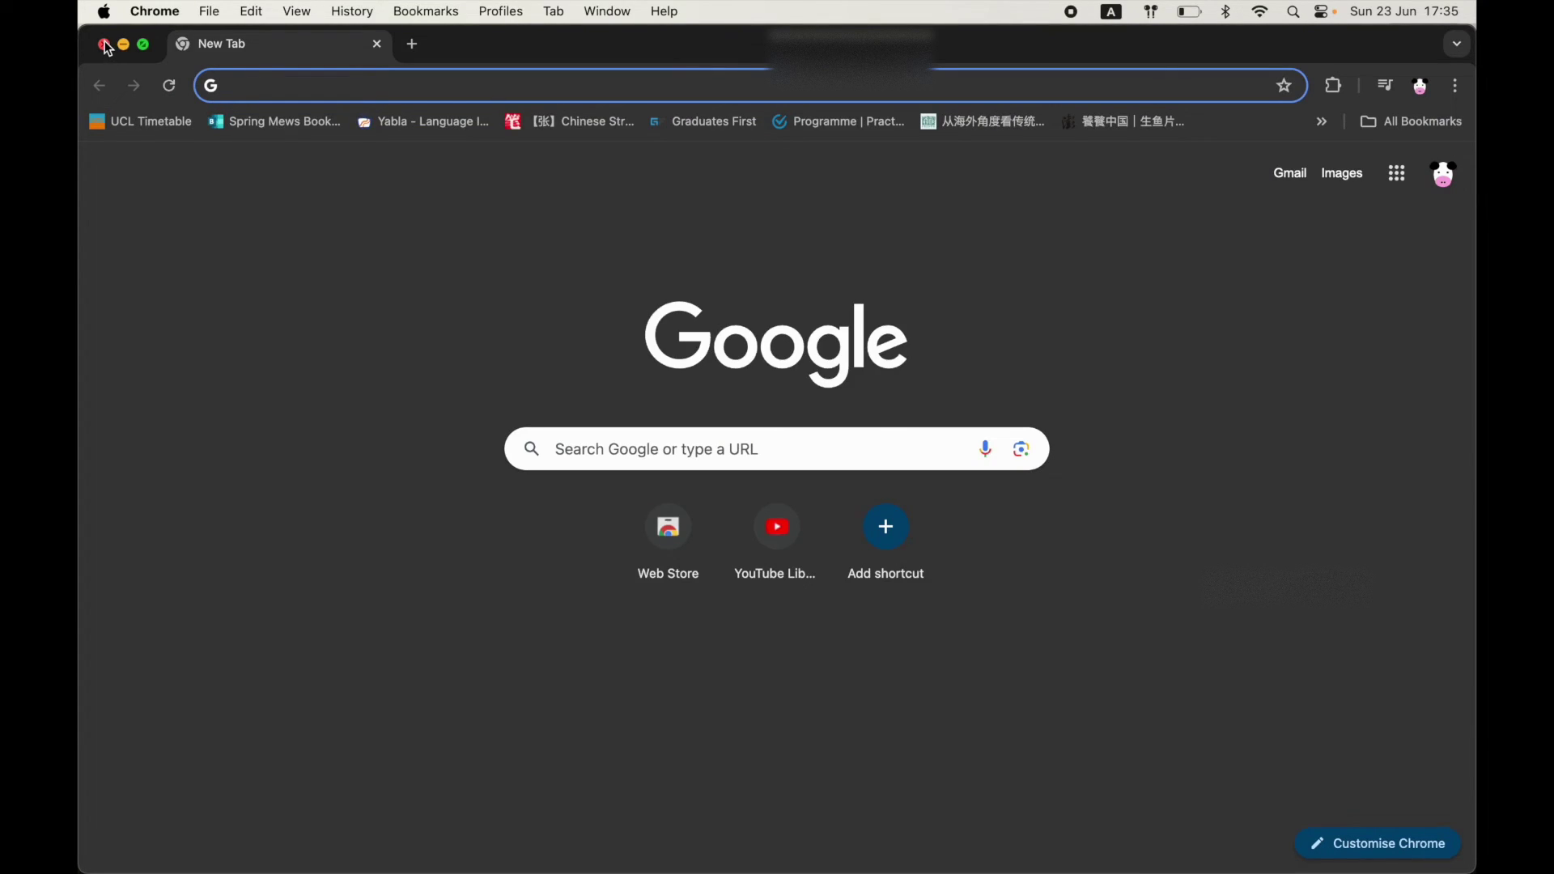
click(105, 46)
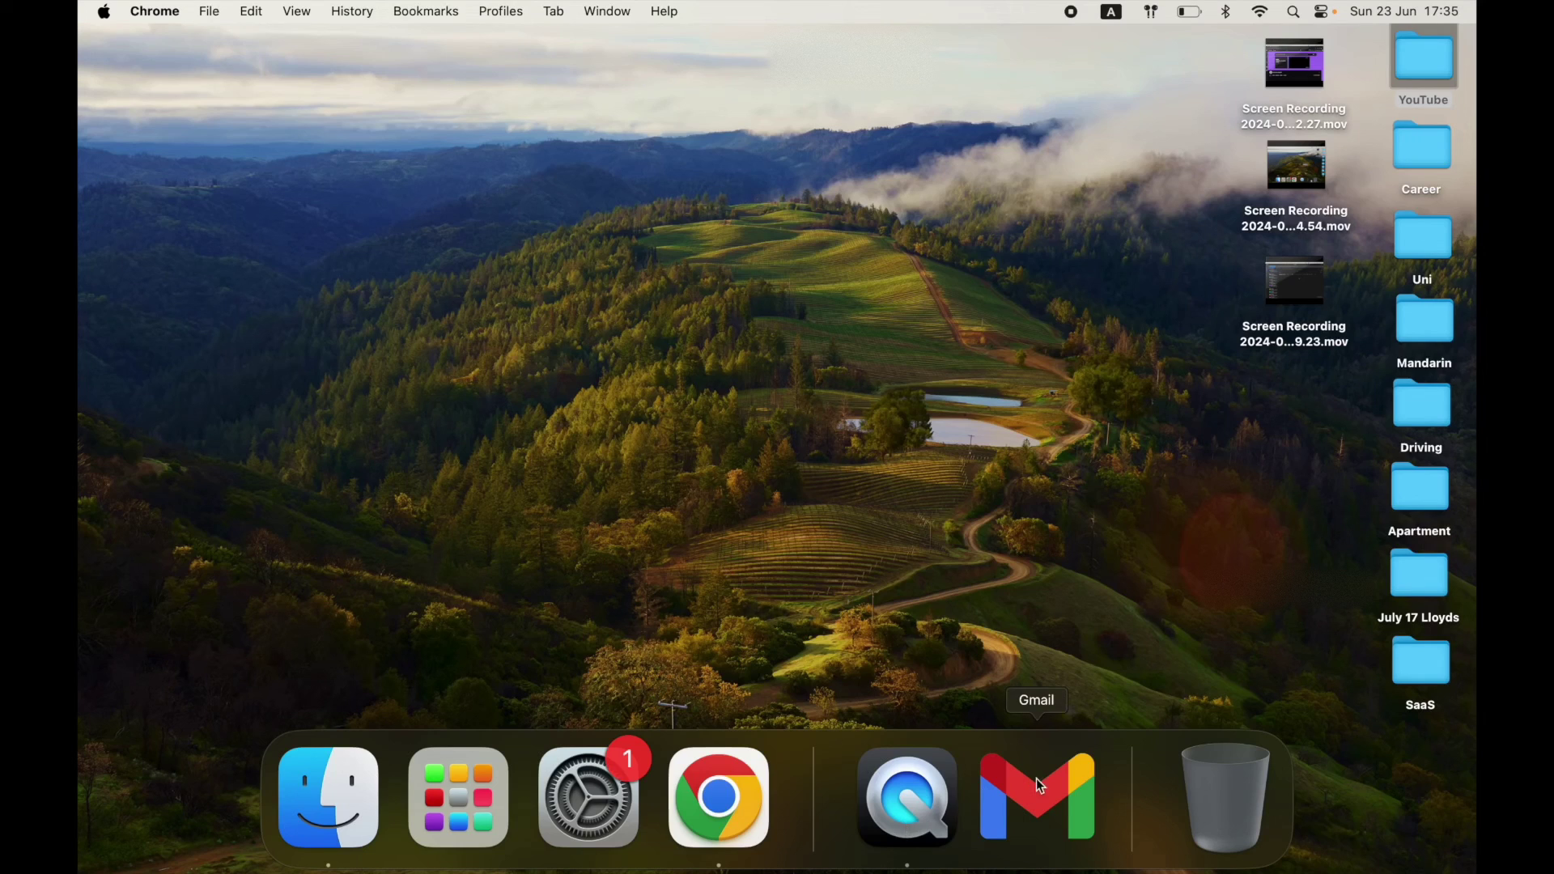
right_click(1065, 785)
mouse_move(1048, 642)
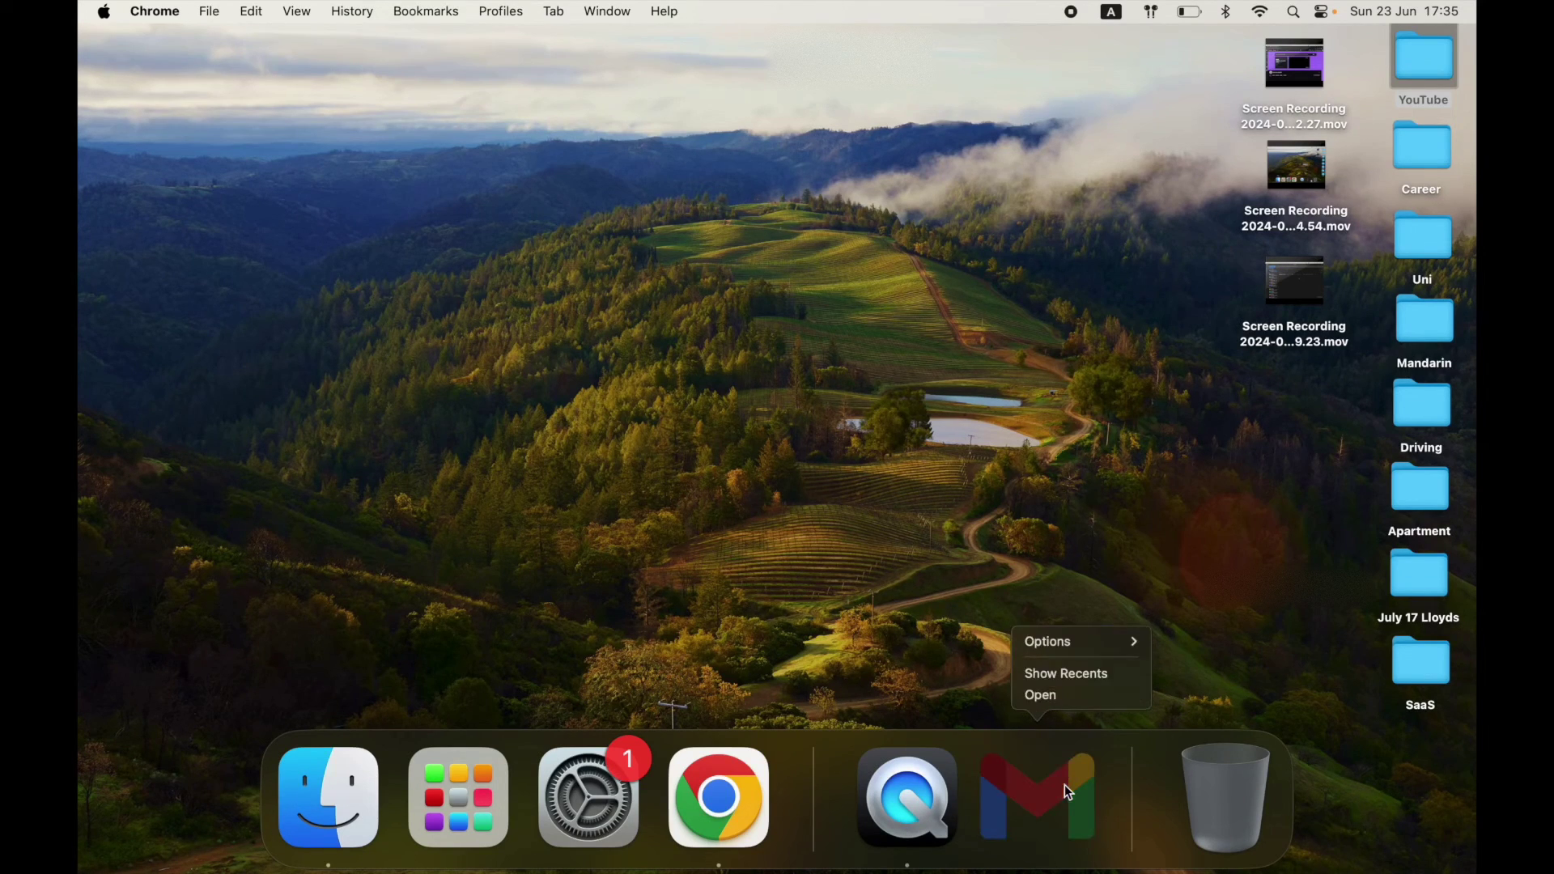
click(1215, 641)
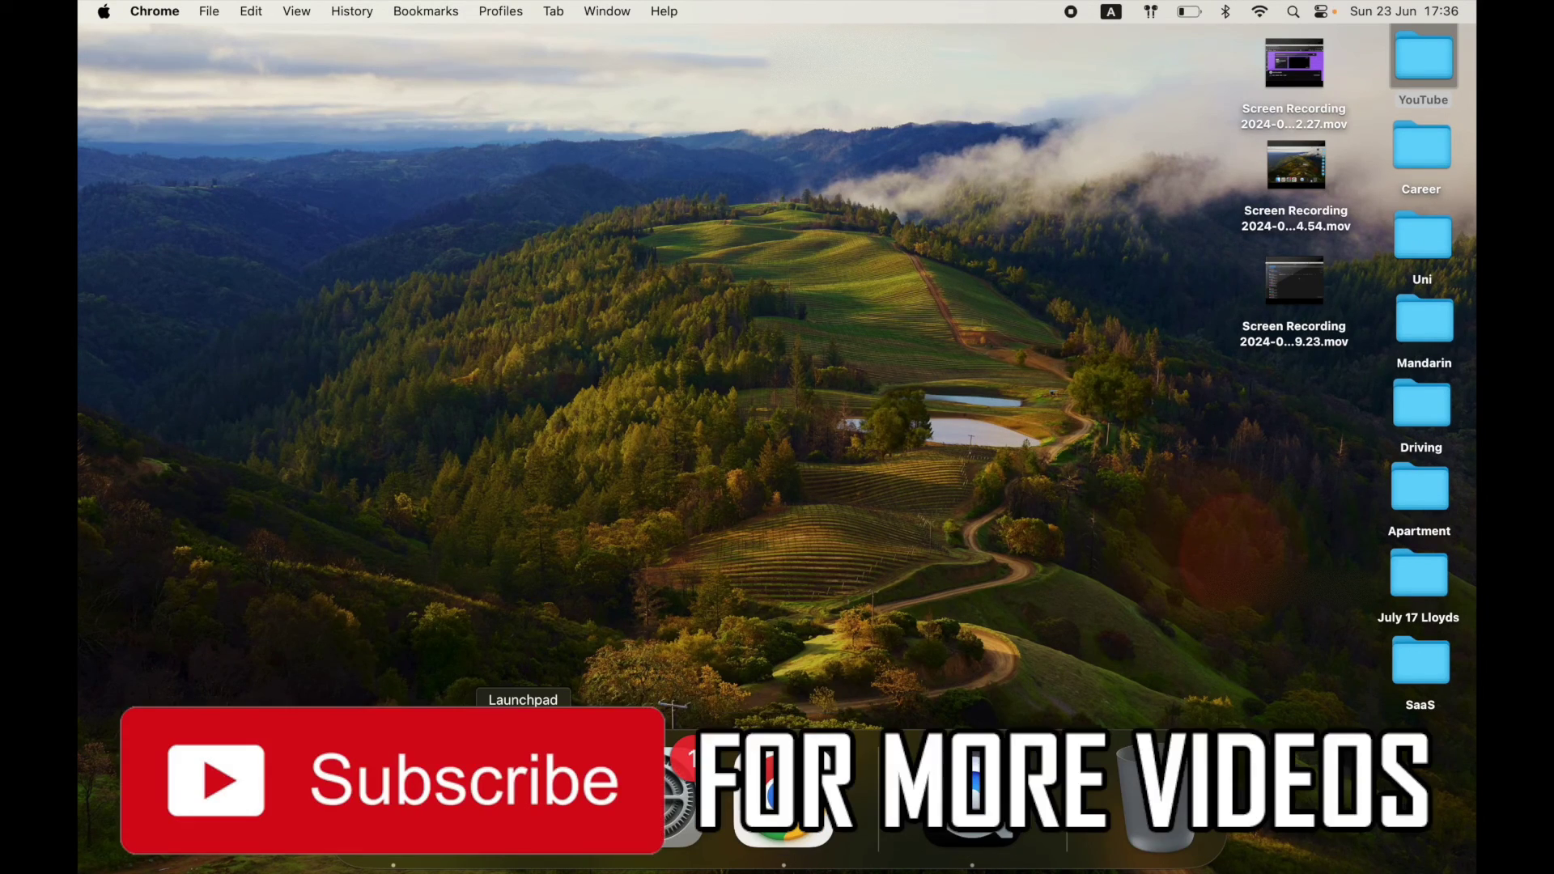
click(520, 802)
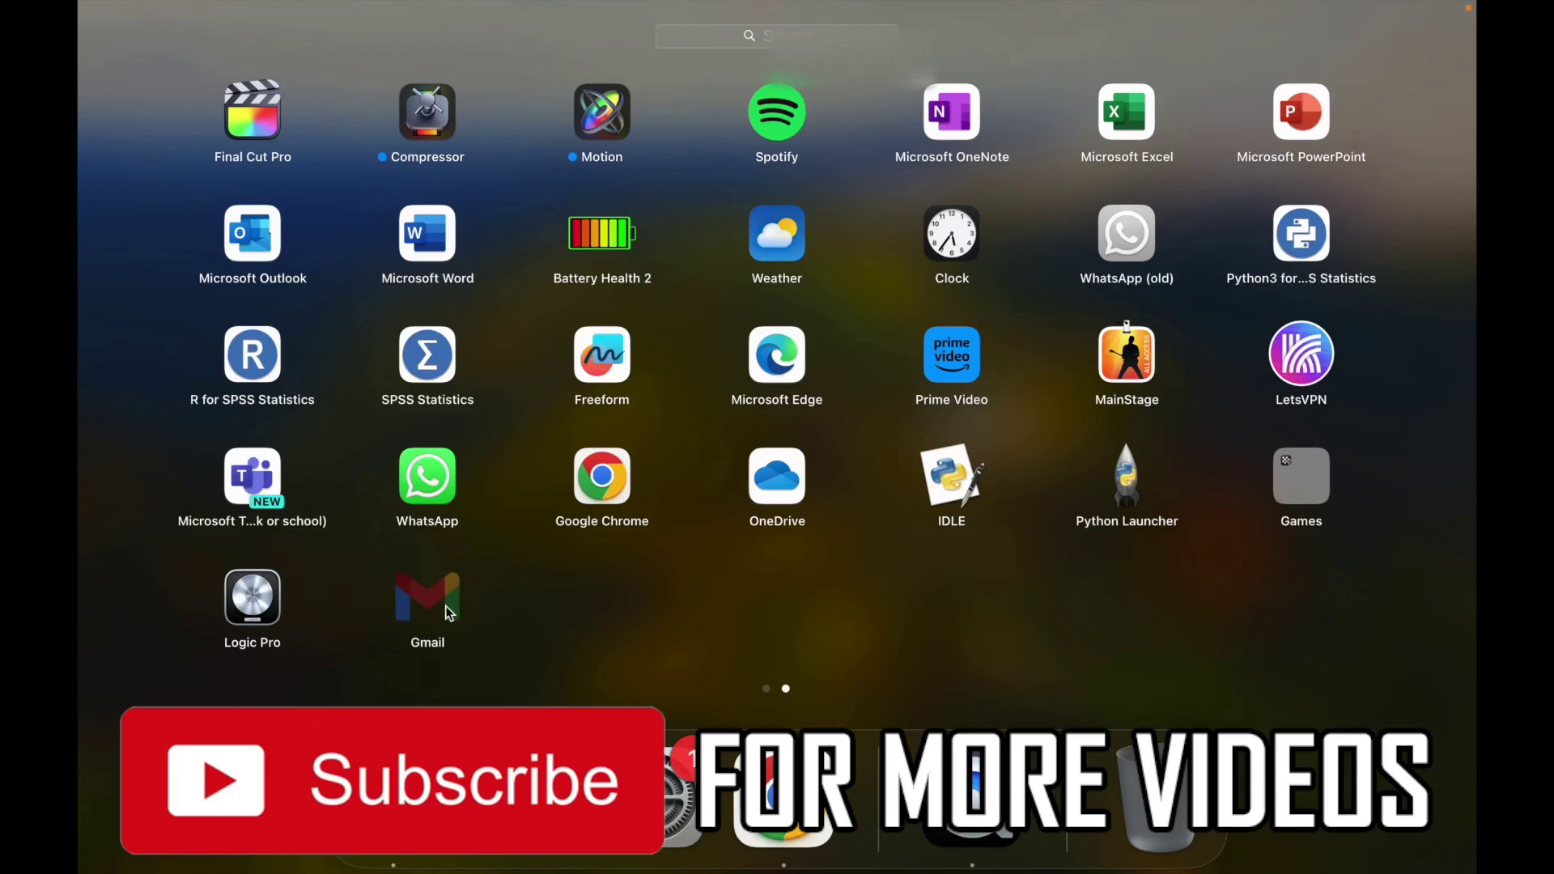